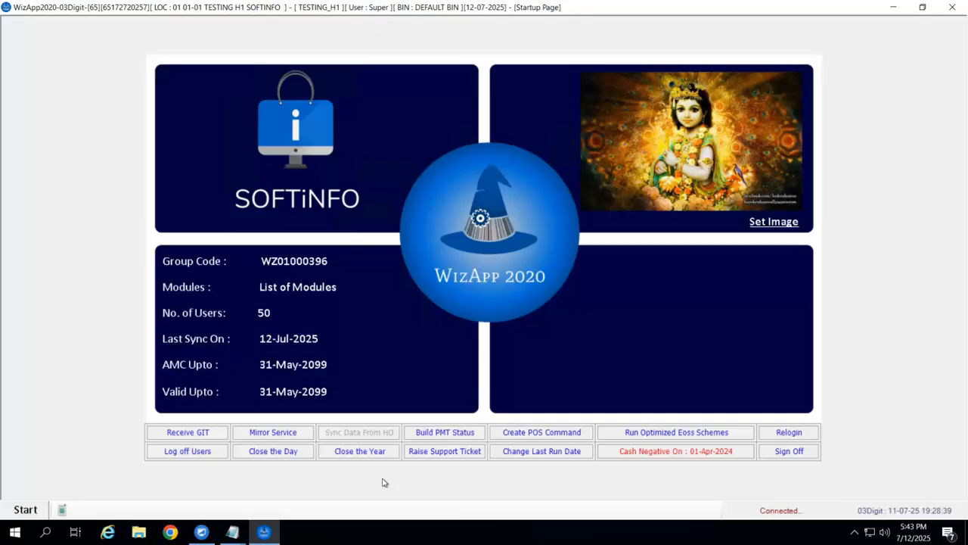
# Open a new Retail Invoice from the Retail Counter modules, ready for customer entry.
pyautogui.click(26, 509)
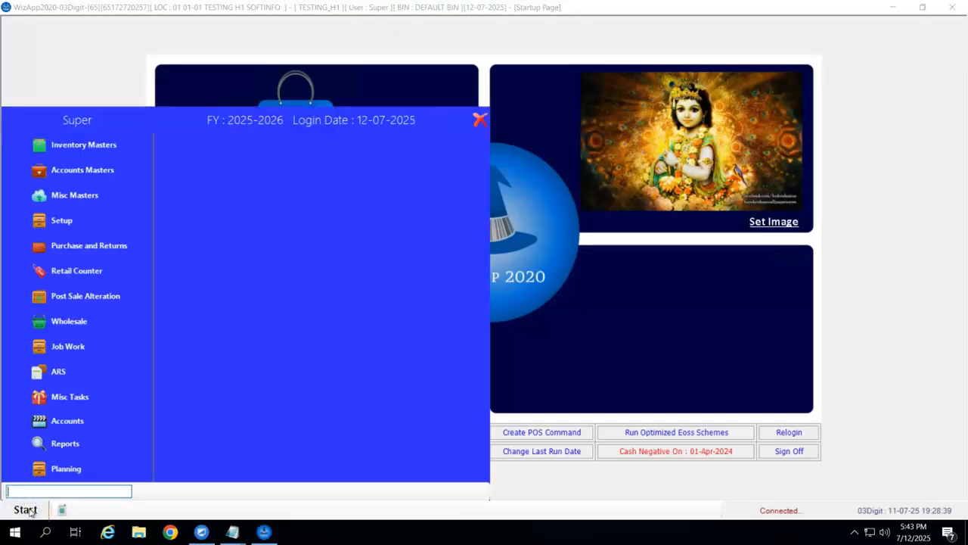
pyautogui.click(88, 269)
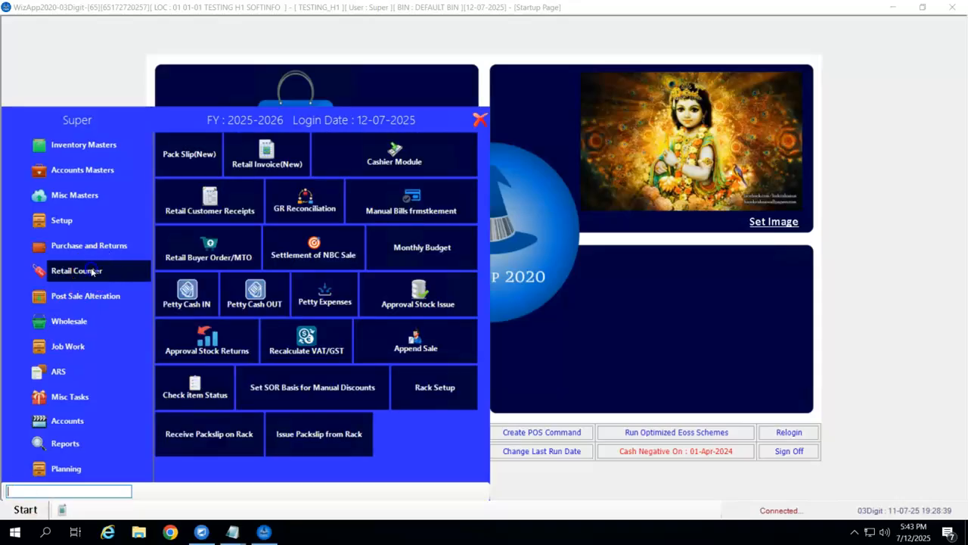
pyautogui.click(266, 155)
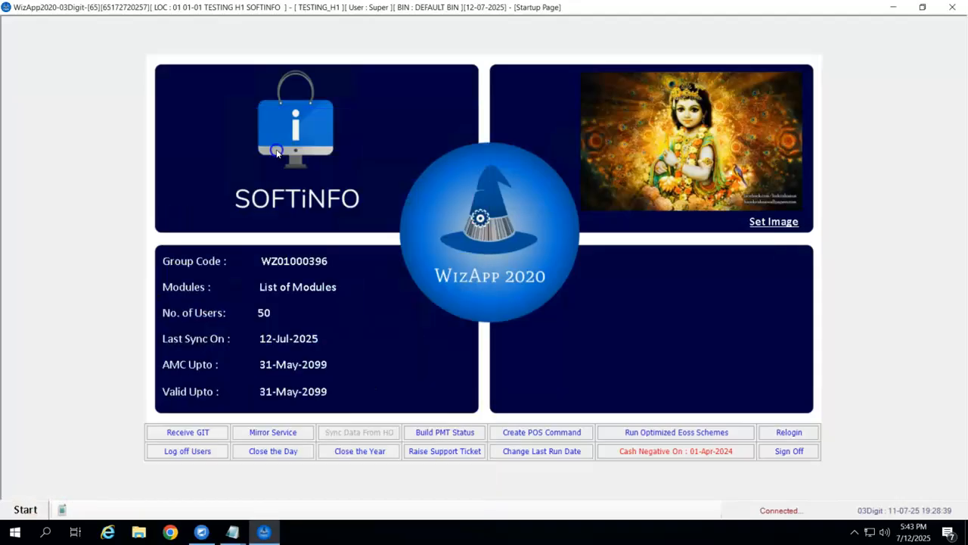
pyautogui.click(153, 80)
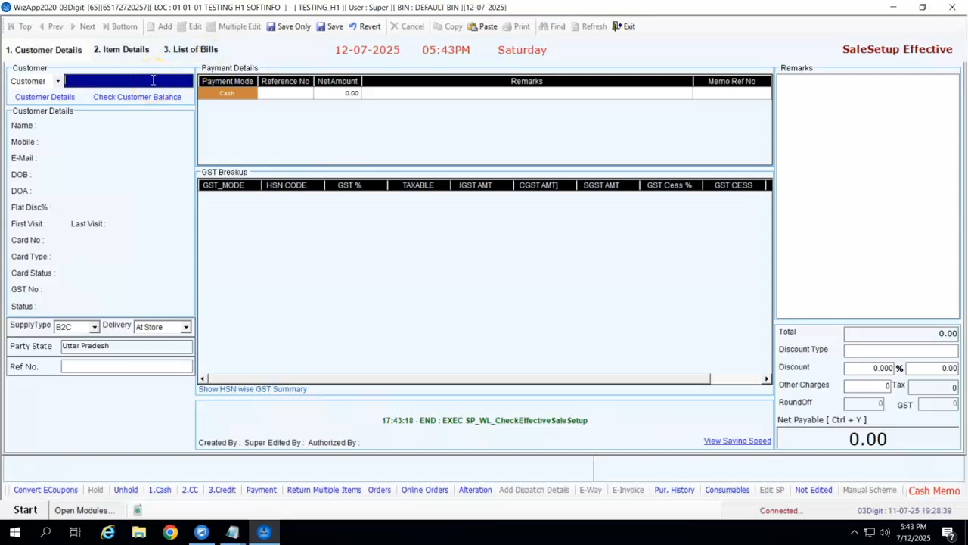
# Enter the customer's mobile number and add return item 2501CC182 at -1 PCS (-2850.00).
pyautogui.press('Return')
pyautogui.press('Return')
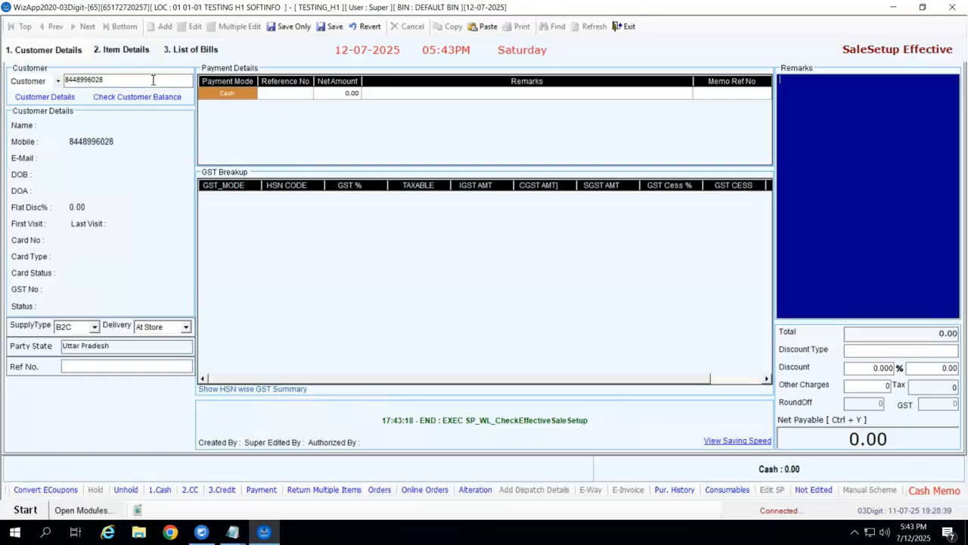
pyautogui.press('Return')
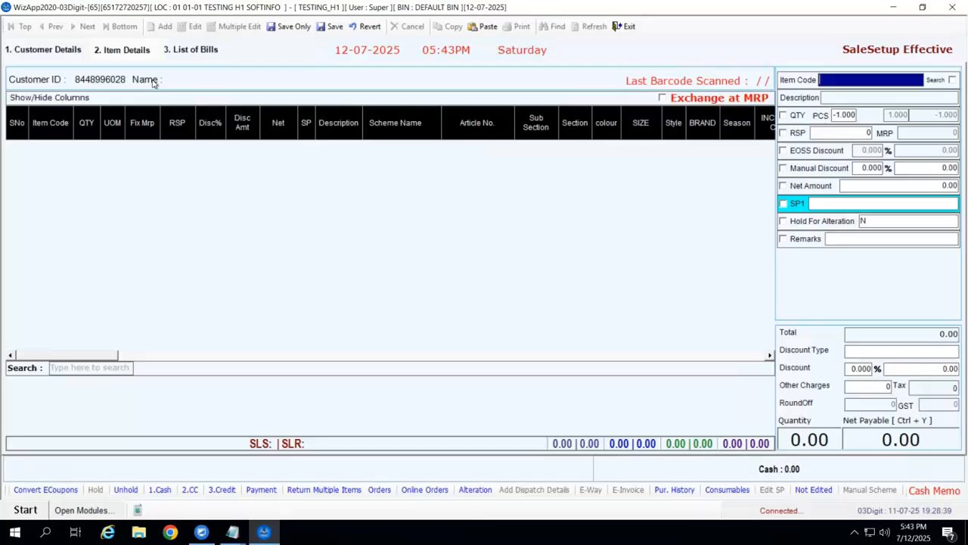
pyautogui.write('2501CC182')
pyautogui.press('Return')
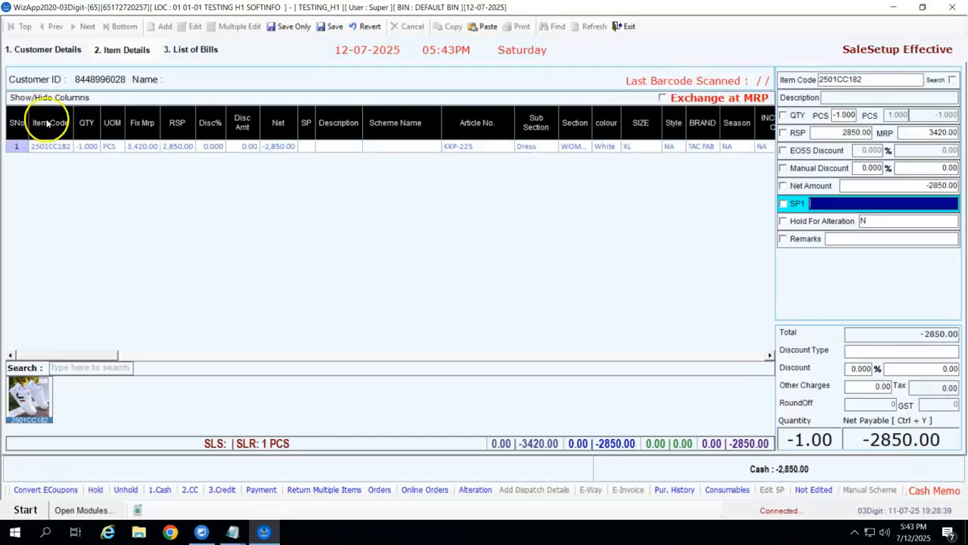
# Save the -2850.00 return bill without printing, generating an OTP then bypassing verification.
pyautogui.click(290, 26)
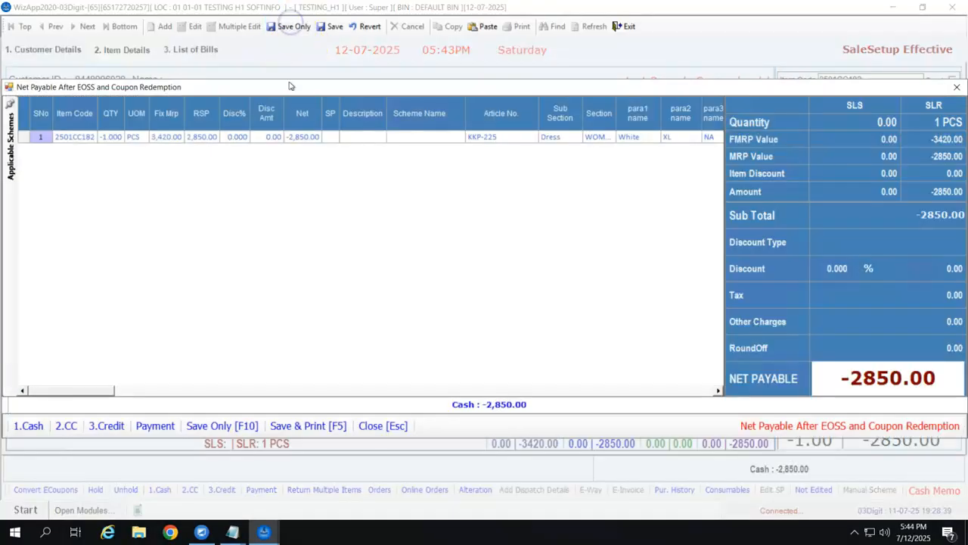
pyautogui.click(249, 427)
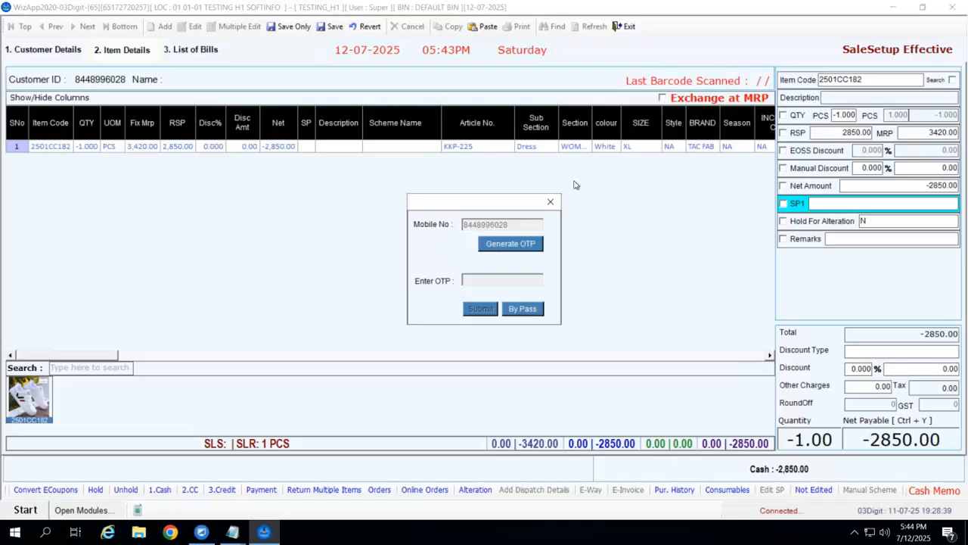
pyautogui.click(503, 243)
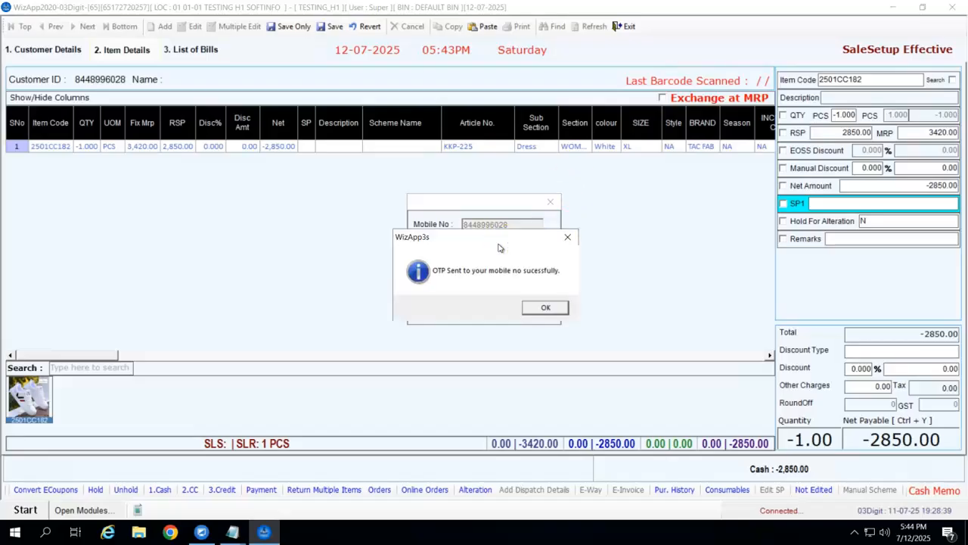
pyautogui.click(546, 307)
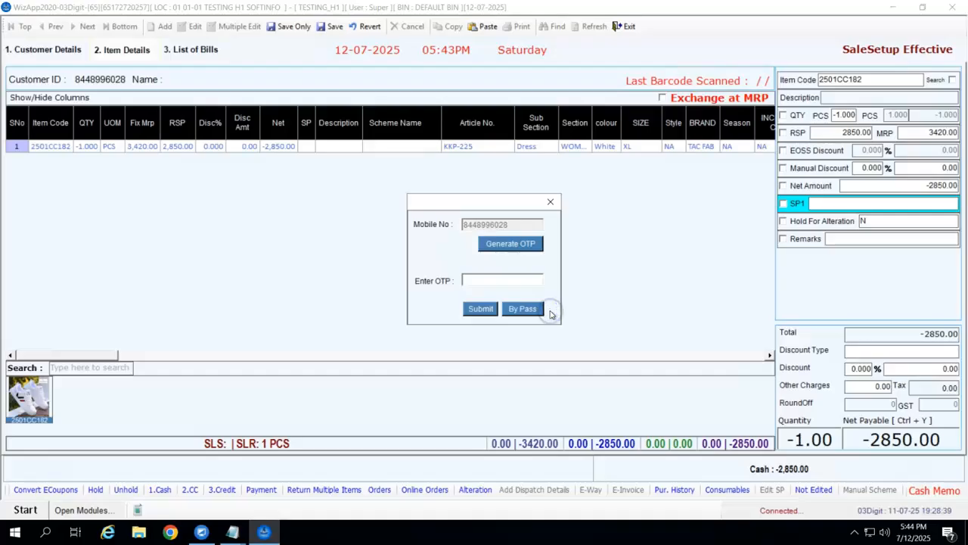
pyautogui.click(480, 276)
pyautogui.click(480, 319)
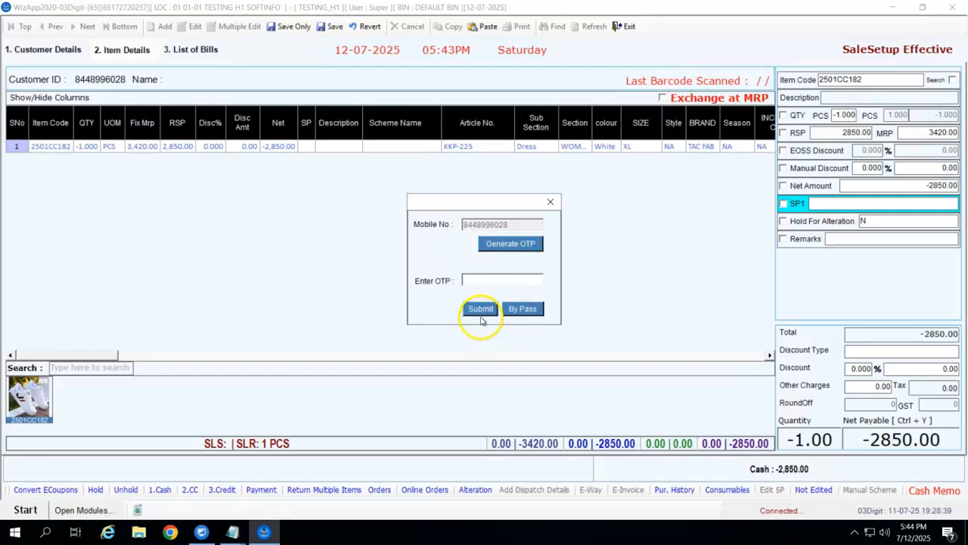
pyautogui.click(488, 281)
pyautogui.click(522, 310)
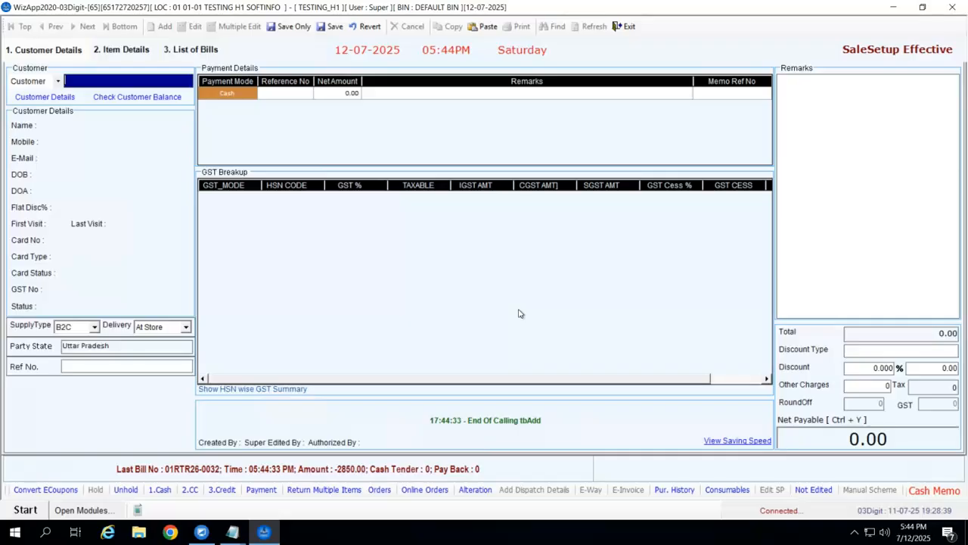
# Exit the invoice and open GR Reconciliation by searching the modules for 'GR'.
pyautogui.click(621, 28)
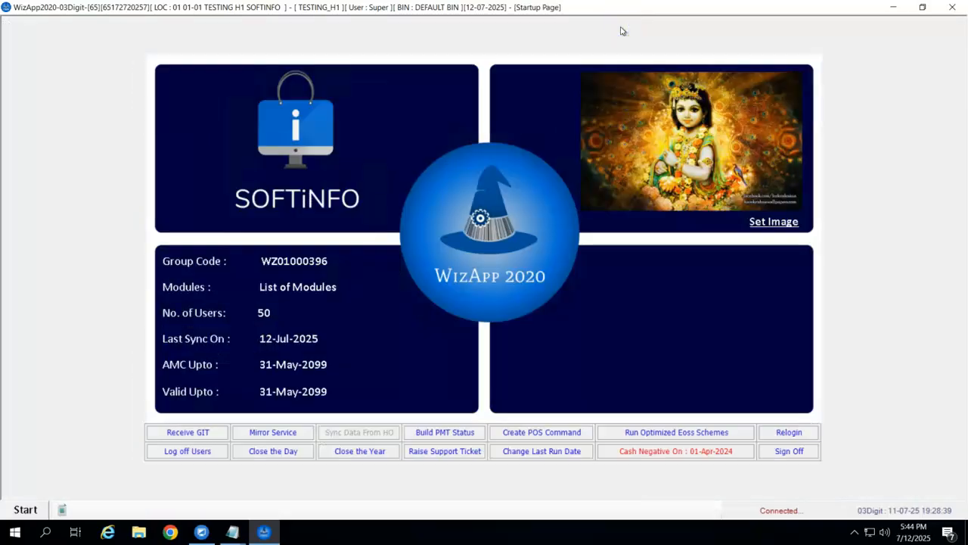
pyautogui.click(25, 509)
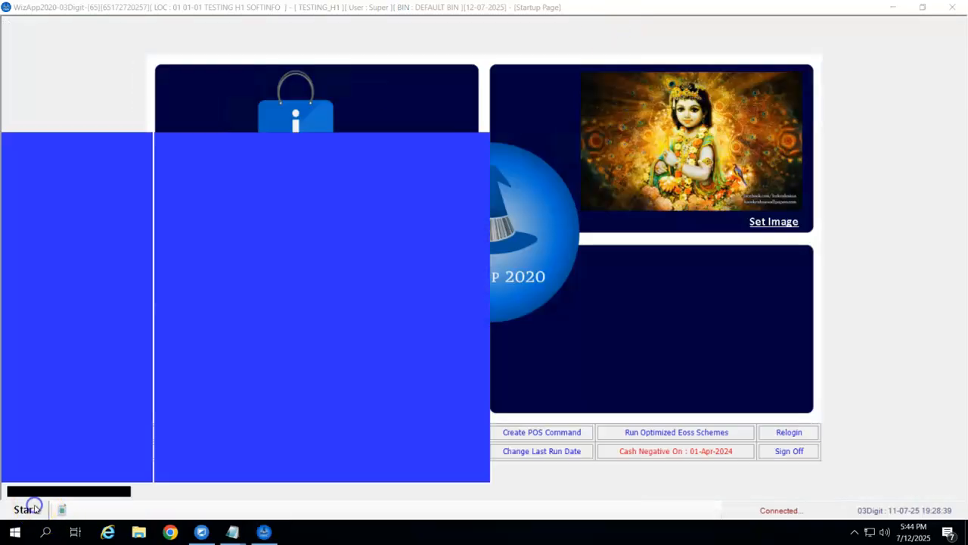
pyautogui.write('GR')
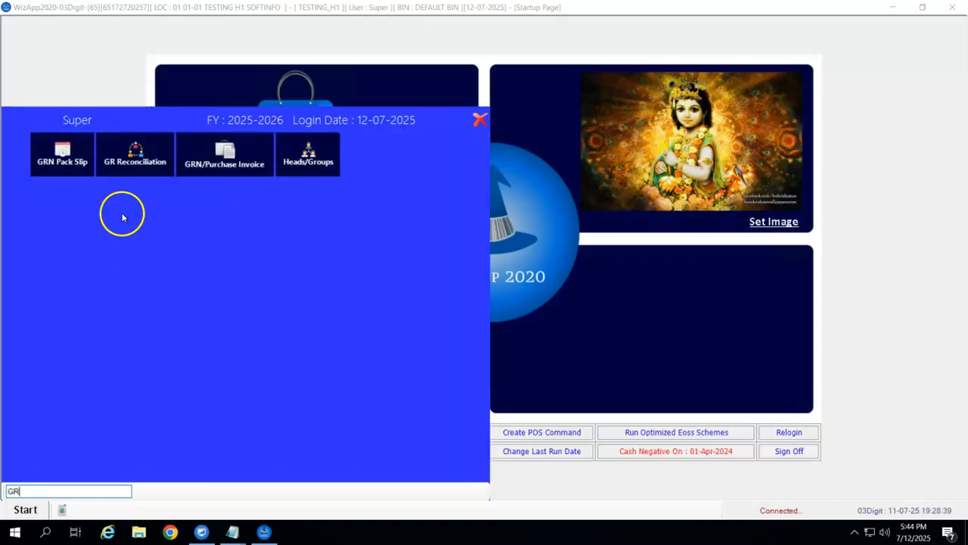
pyautogui.click(132, 161)
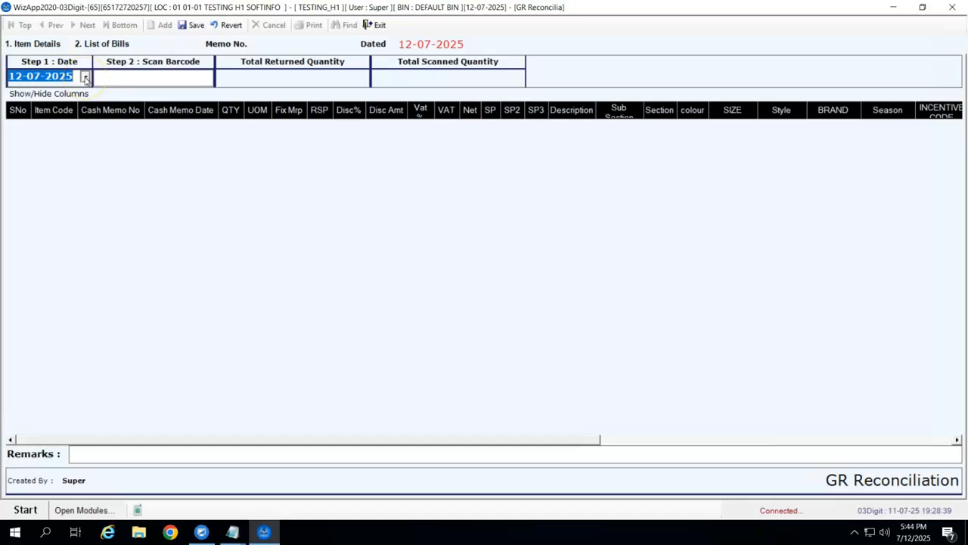
# Scan returned item 2501CC182 into the reconciliation at 1 PCS.
pyautogui.click(126, 80)
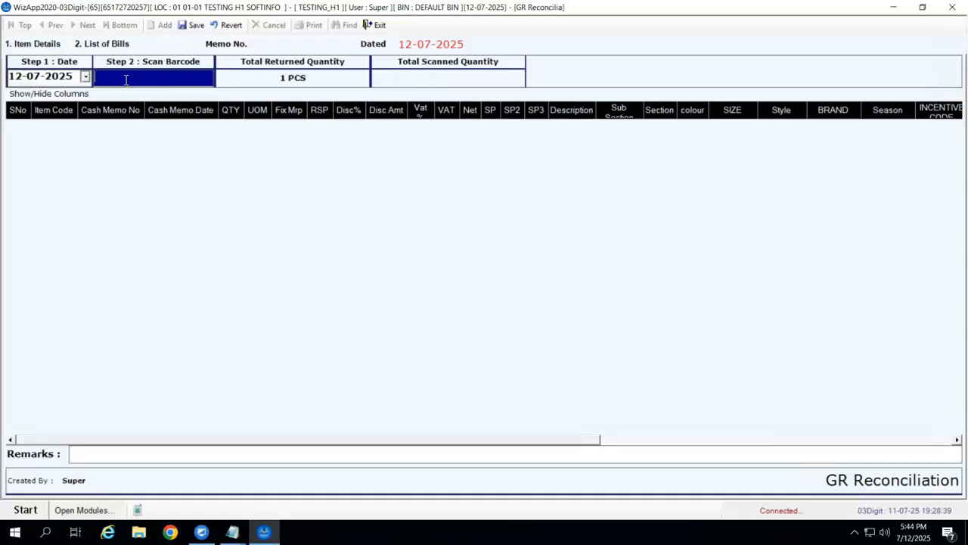
pyautogui.write('2501CC182')
pyautogui.press('Return')
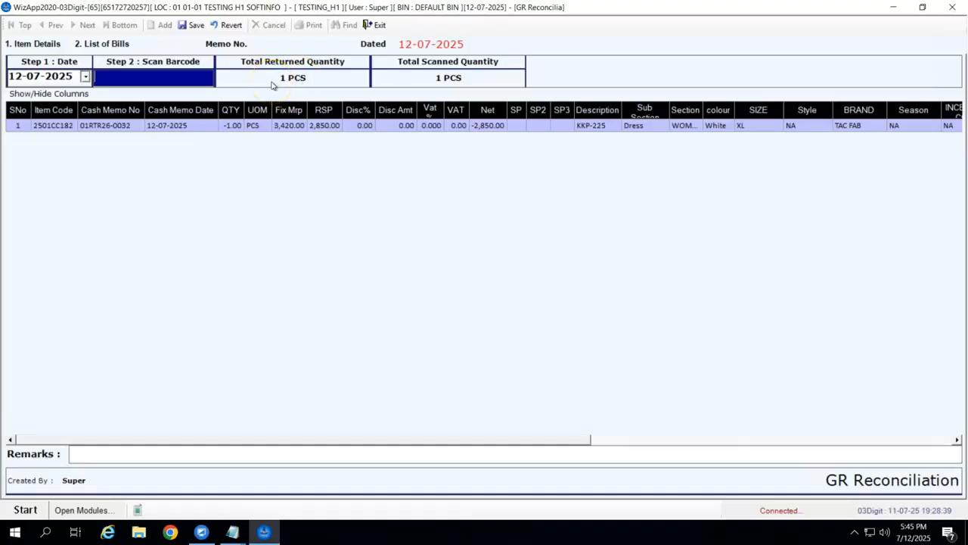
# Save the reconciliation as memo 01RT-00009 and close the window.
pyautogui.click(193, 25)
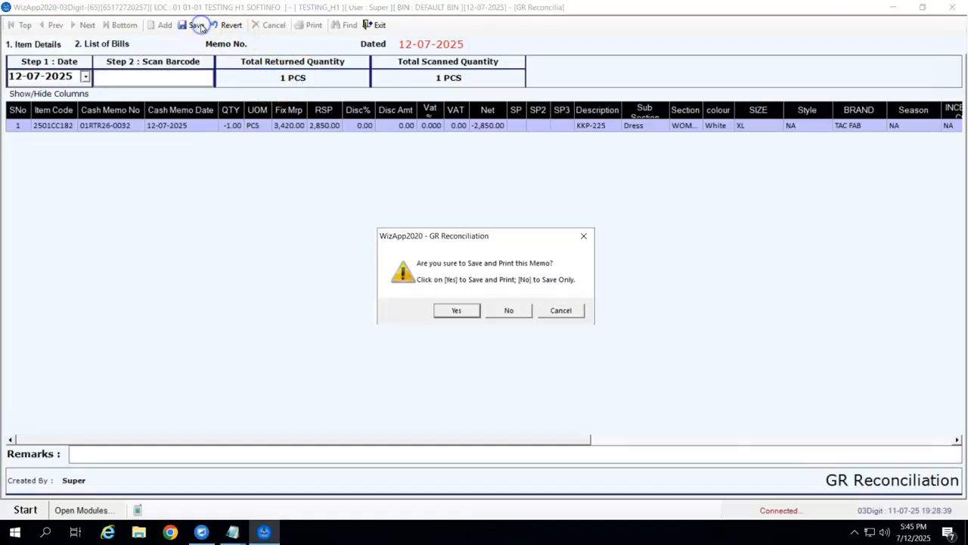
pyautogui.click(448, 313)
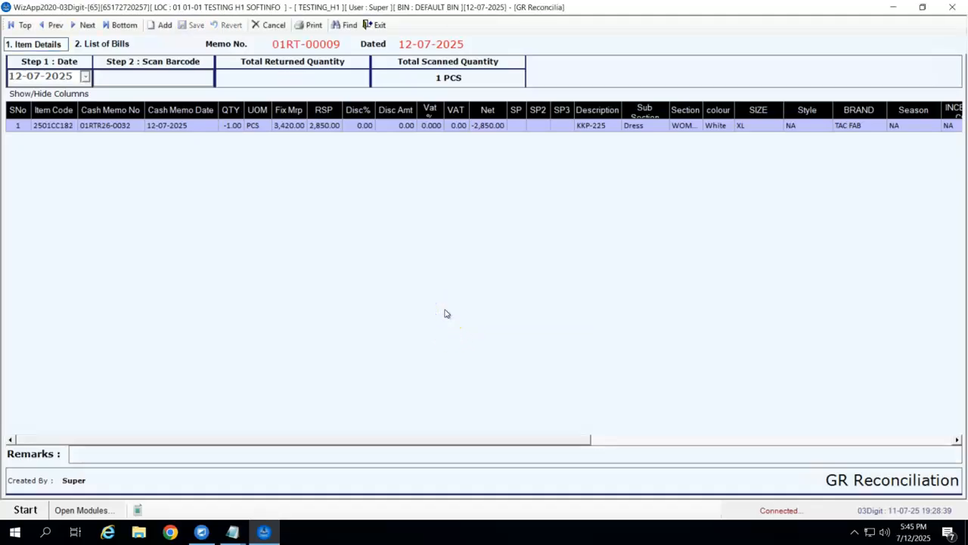
pyautogui.click(371, 27)
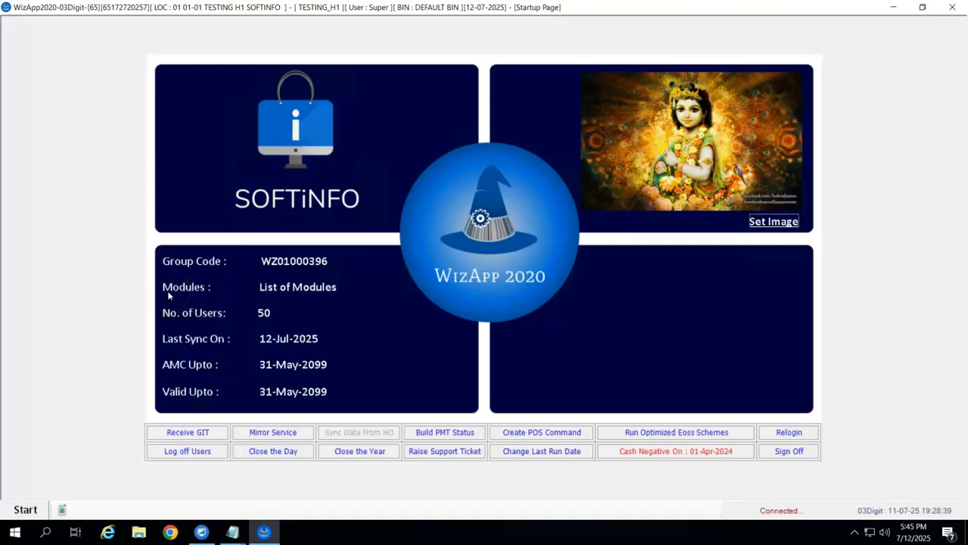
# Open another new Retail Invoice from the Retail Counter modules.
pyautogui.click(27, 509)
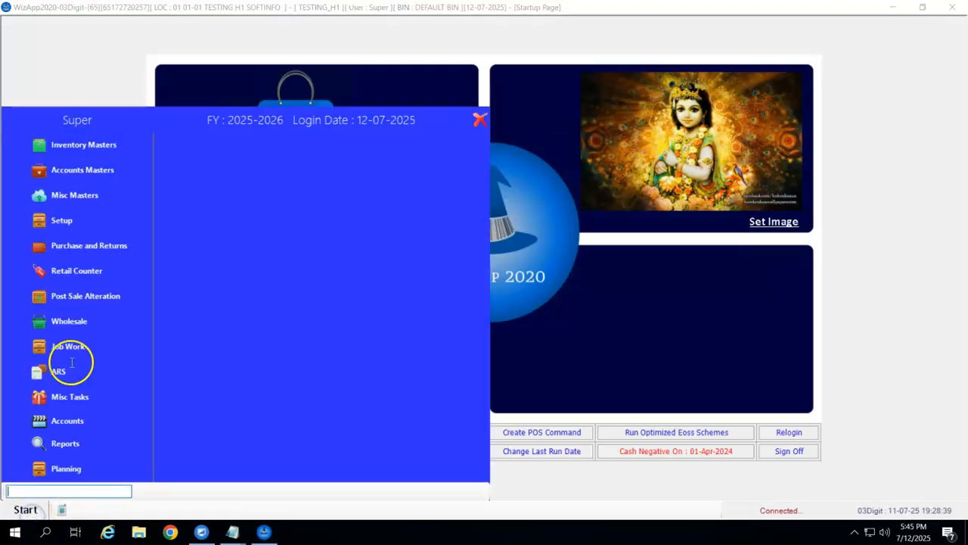
pyautogui.click(76, 270)
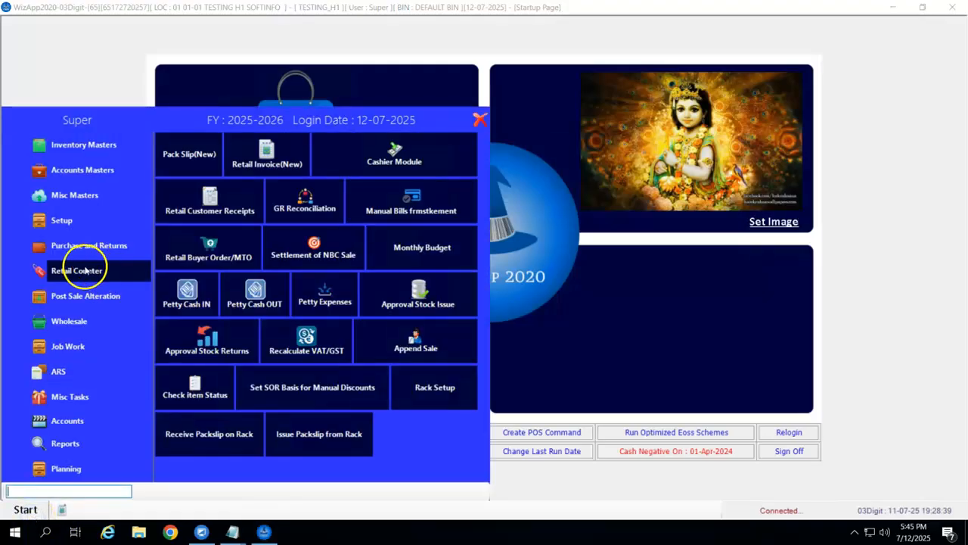
pyautogui.click(279, 159)
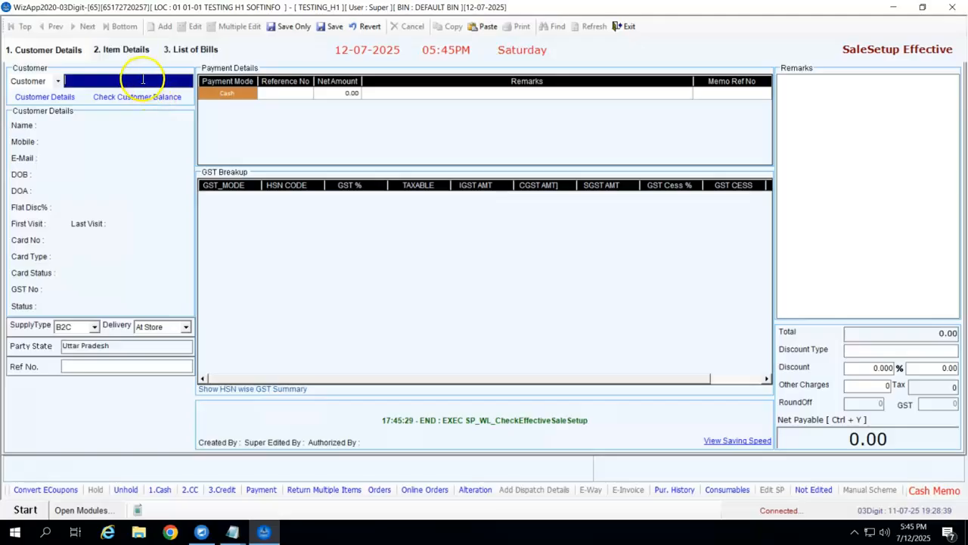
# Enter the customer's mobile number, then replace it with a placeholder customer number.
pyautogui.press('Return')
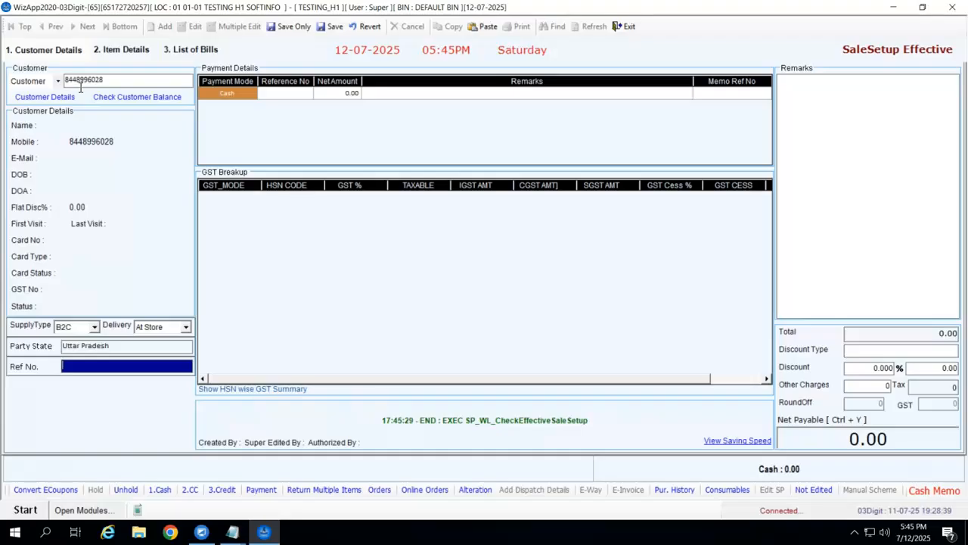
pyautogui.click(117, 81)
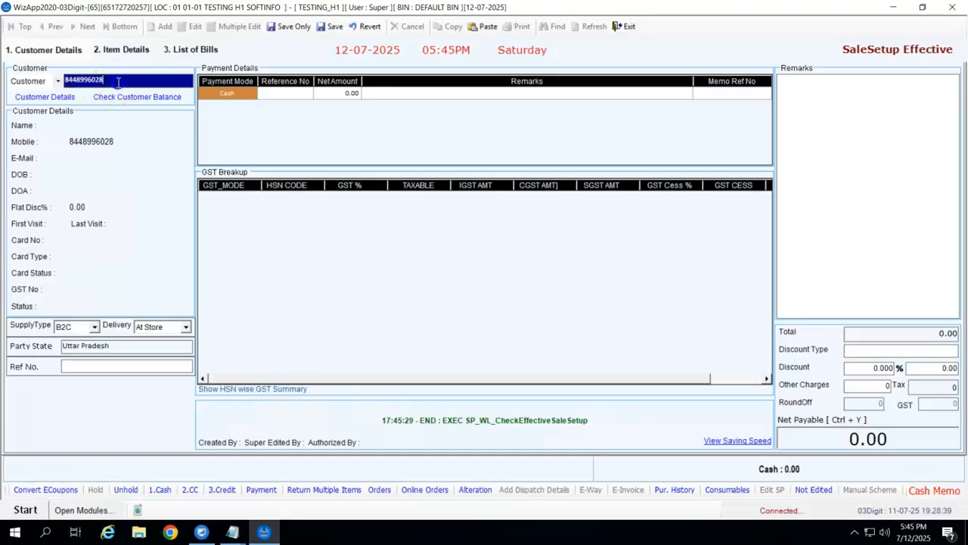
pyautogui.press('BackSpace')
pyautogui.press('BackSpace')
pyautogui.press('BackSpace')
pyautogui.press('BackSpace')
pyautogui.press('BackSpace')
pyautogui.press('BackSpace')
pyautogui.write('99999999')
# Clear the placeholder and re-enter the customer's mobile number.
pyautogui.press('BackSpace')
pyautogui.press('BackSpace')
pyautogui.press('BackSpace')
pyautogui.press('BackSpace')
pyautogui.press('BackSpace')
pyautogui.press('BackSpace')
pyautogui.press('BackSpace')
pyautogui.press('BackSpace')
pyautogui.press('Return')
pyautogui.press('Return')
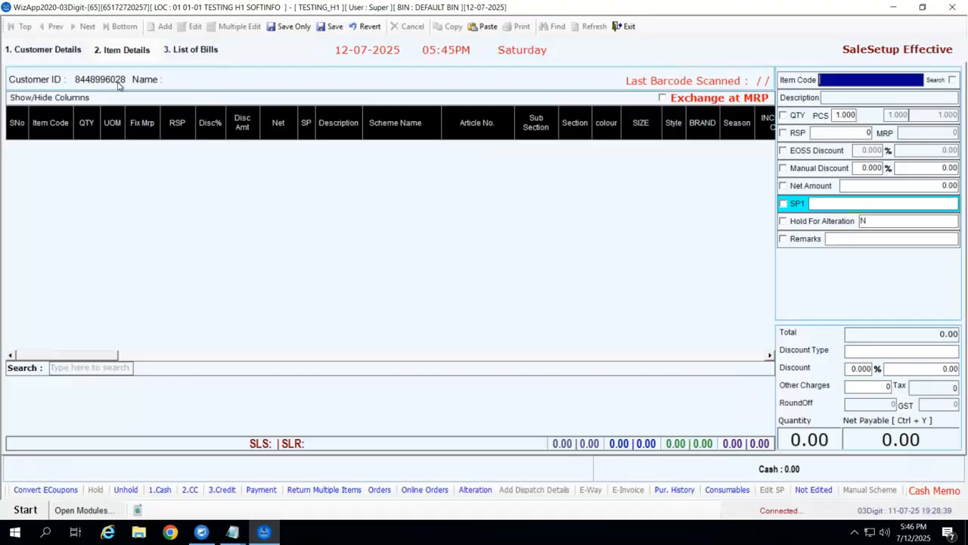
# Add items 01AK920 (1900.00) and 01AK13768 (2500.00), totalling 4400.00.
pyautogui.write('01AK920')
pyautogui.press('Return')
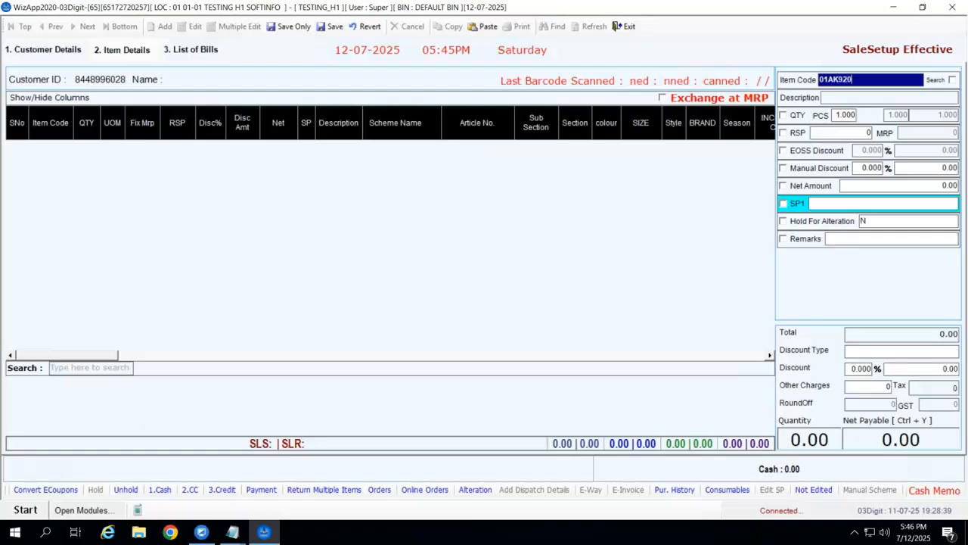
pyautogui.press('Return')
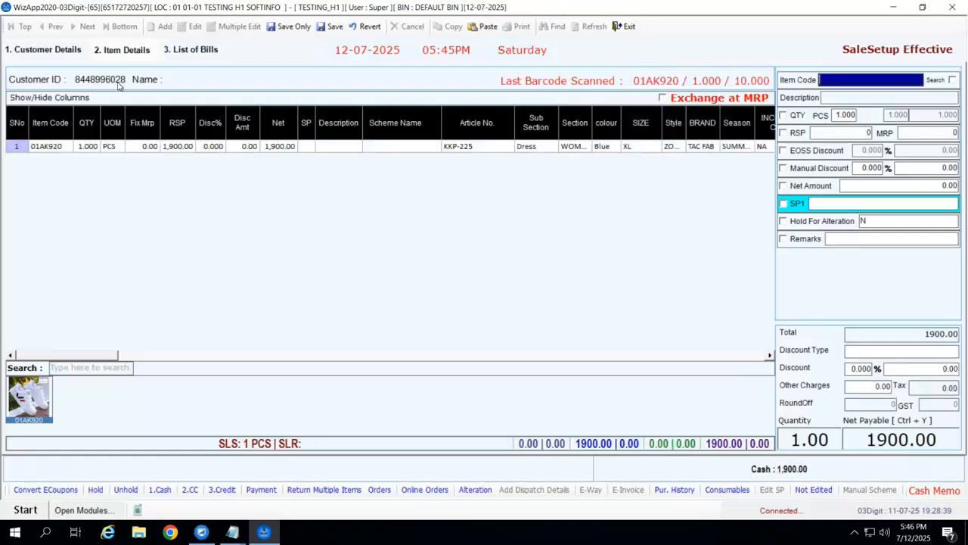
pyautogui.write('01AK13768')
pyautogui.press('Return')
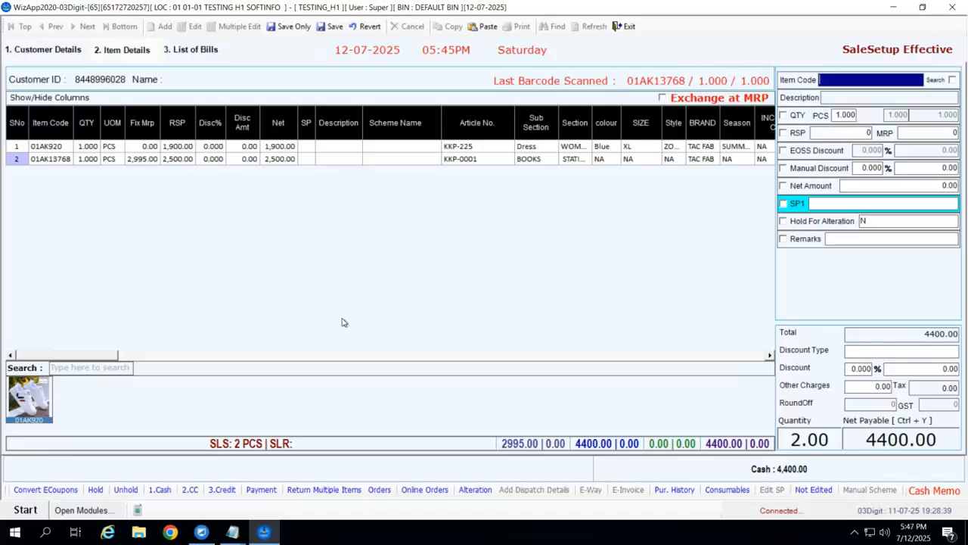
# In payment details, list all pending credit notes and select the 3800.00 one.
pyautogui.click(261, 489)
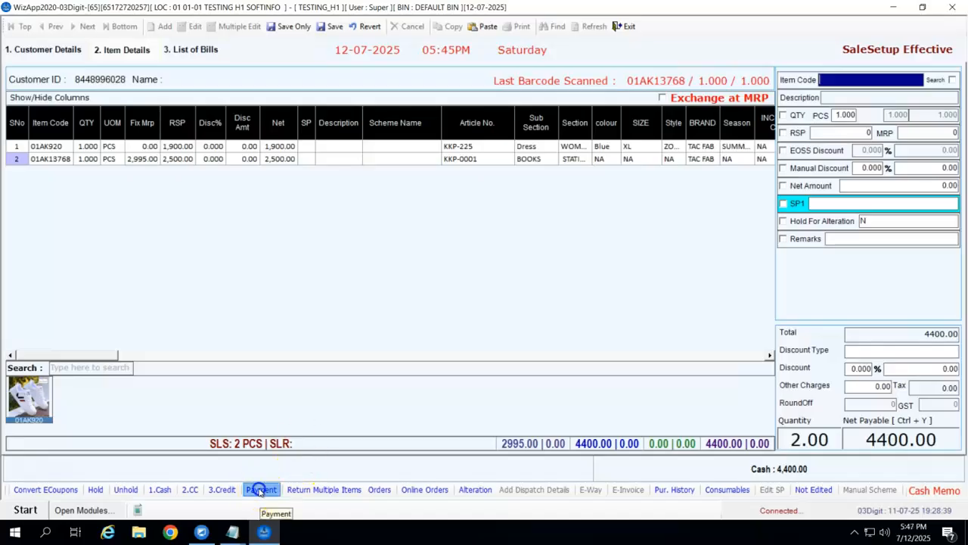
pyautogui.click(337, 384)
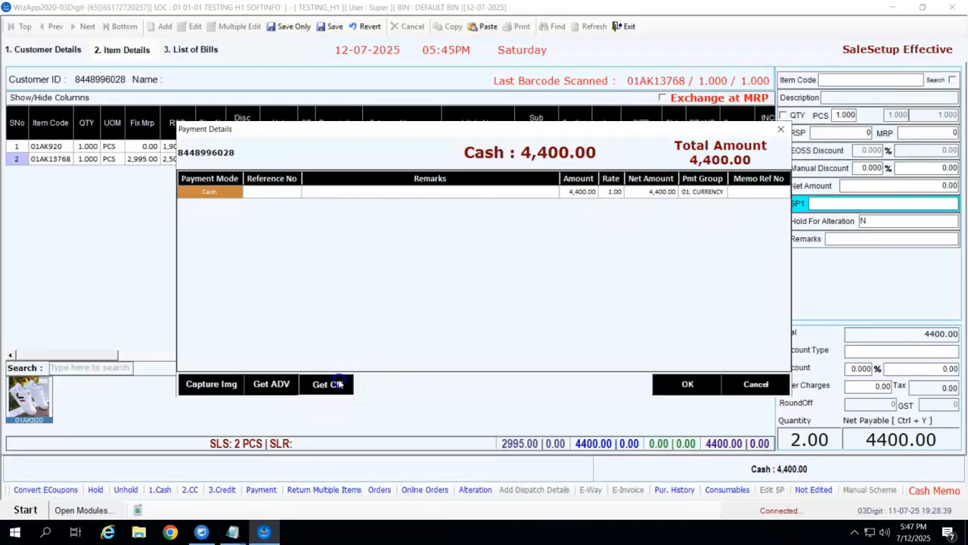
pyautogui.click(587, 195)
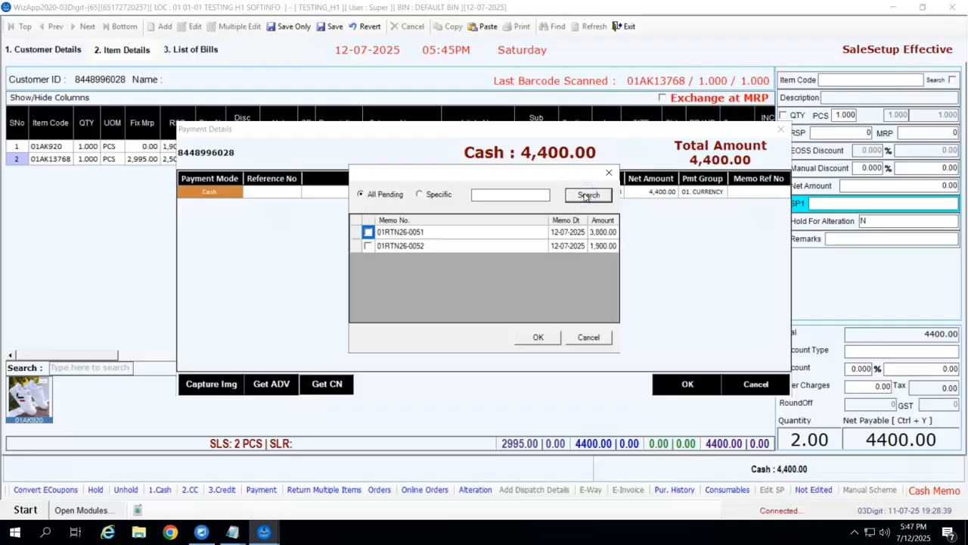
pyautogui.click(367, 232)
# Apply both credit notes (3800.00 and 1900.00) to the payment, dismissing the mismatch warning.
pyautogui.click(368, 232)
pyautogui.click(367, 246)
pyautogui.click(542, 338)
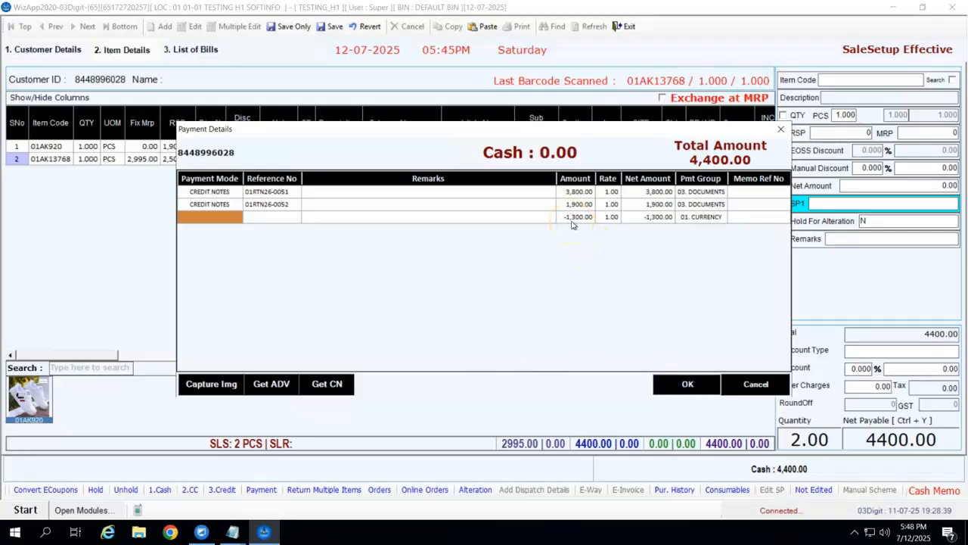
pyautogui.press('Return')
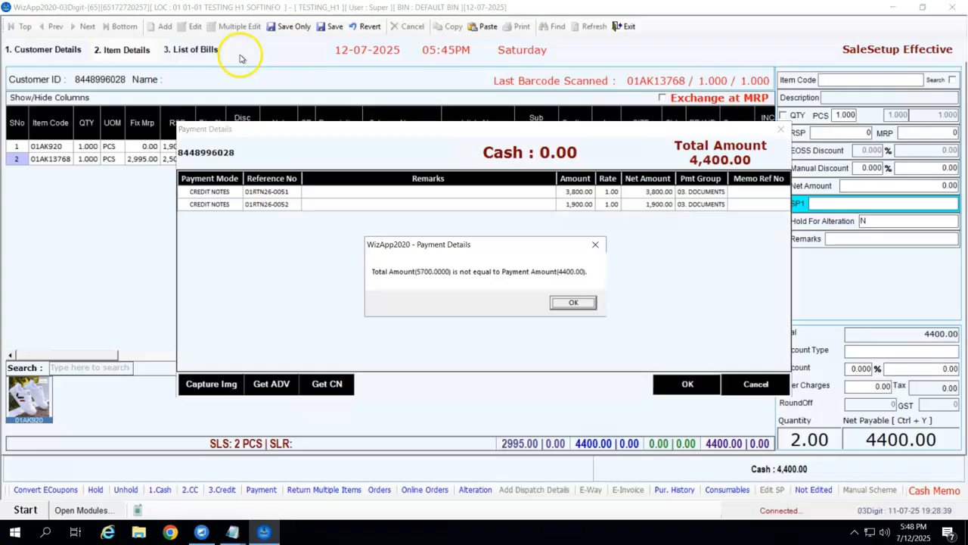
pyautogui.click(572, 302)
# Set the -1300.00 balance row's payment mode to CREDIT ISSUED.
pyautogui.click(234, 239)
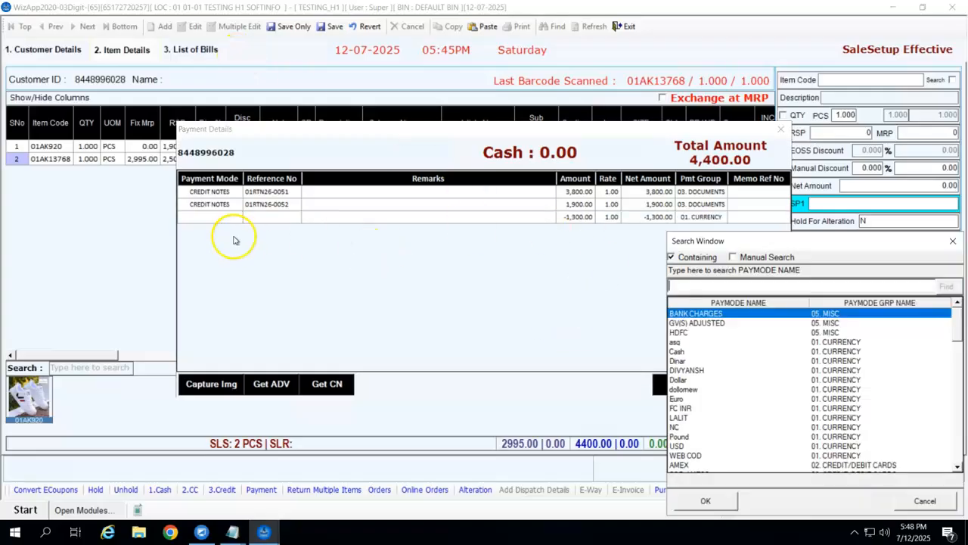
pyautogui.write('C')
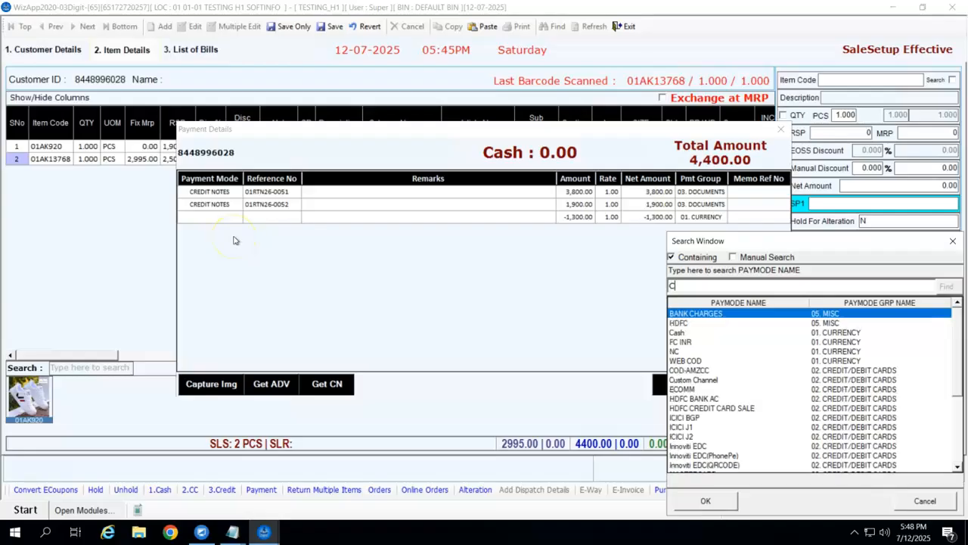
pyautogui.press('BackSpace')
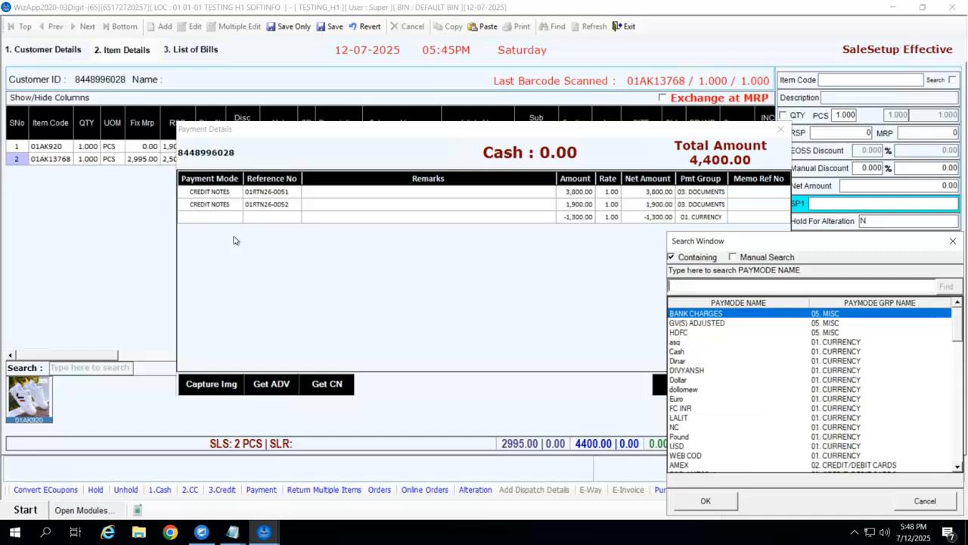
pyautogui.write('CRE')
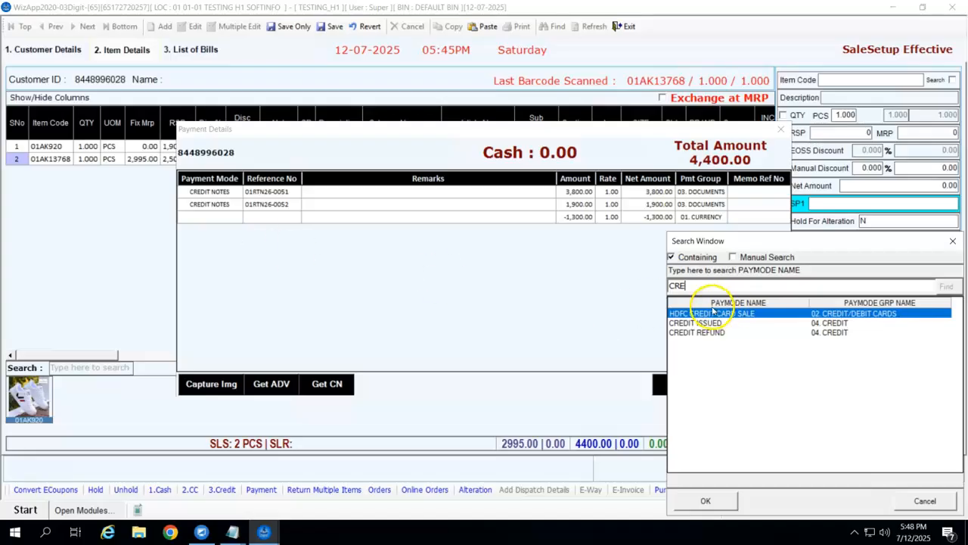
pyautogui.click(715, 323)
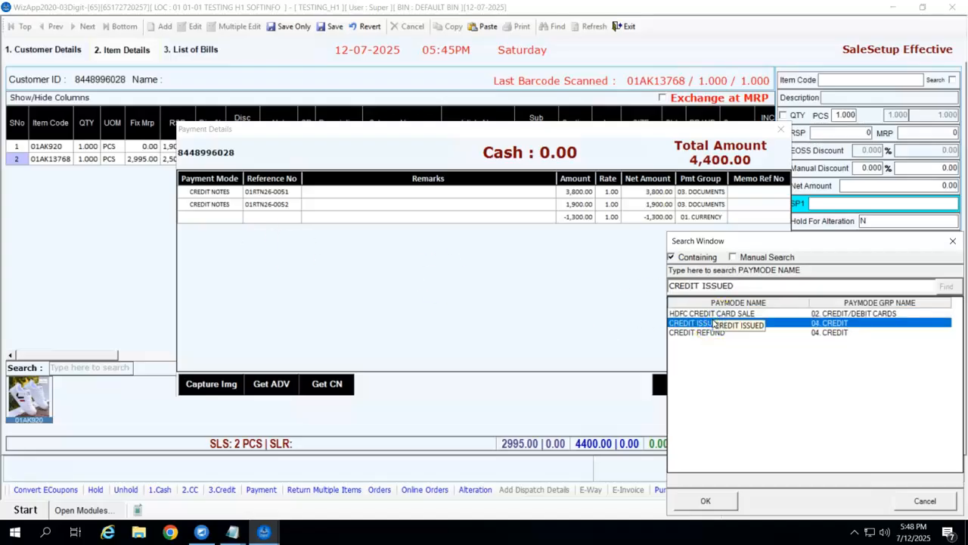
pyautogui.press('Return')
pyautogui.press('Return')
pyautogui.press('Return')
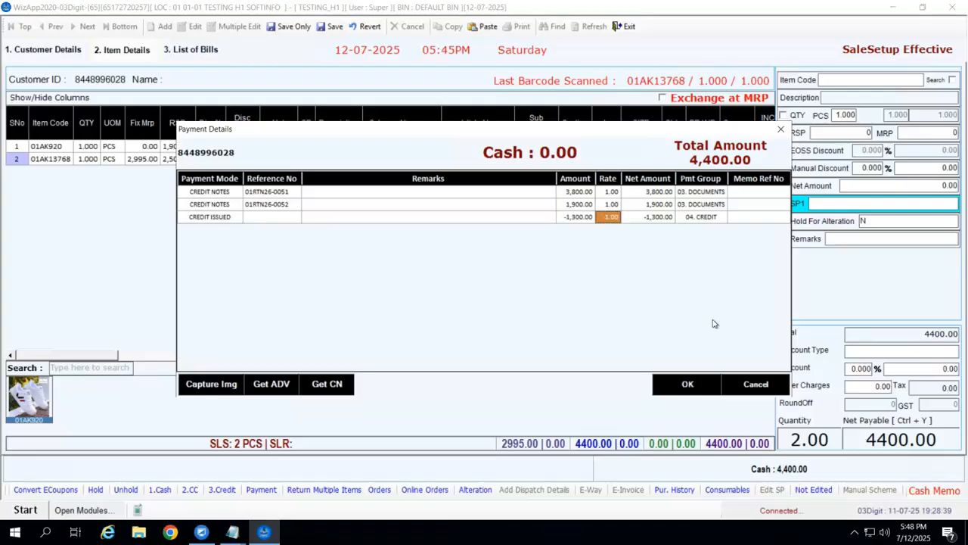
# Accept the payment split and save the 4400.00 sale without printing, bypassing OTP.
pyautogui.click(679, 390)
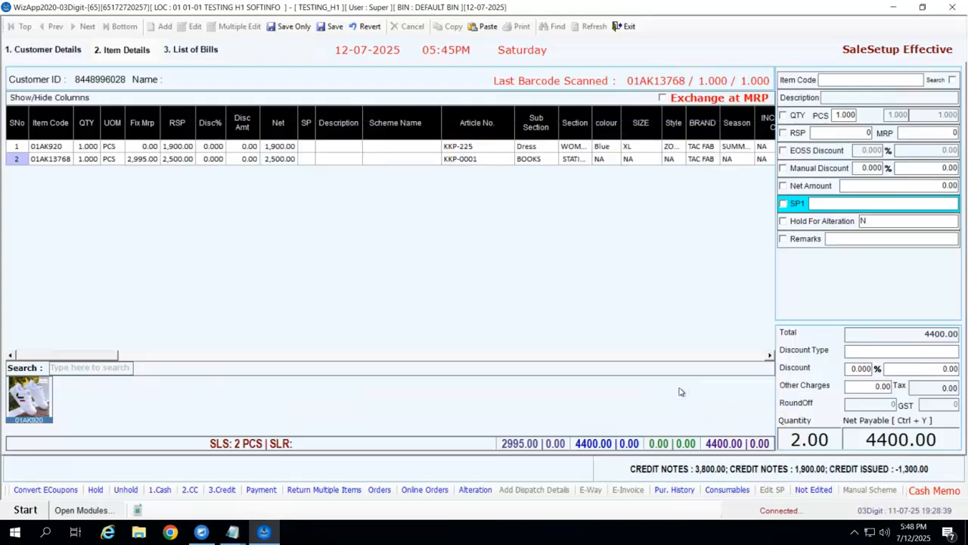
pyautogui.click(295, 27)
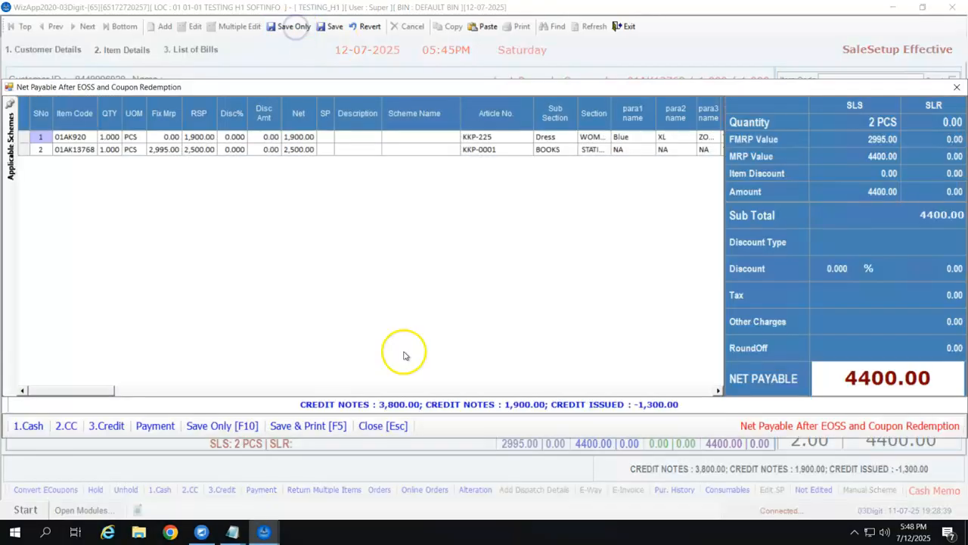
pyautogui.click(209, 426)
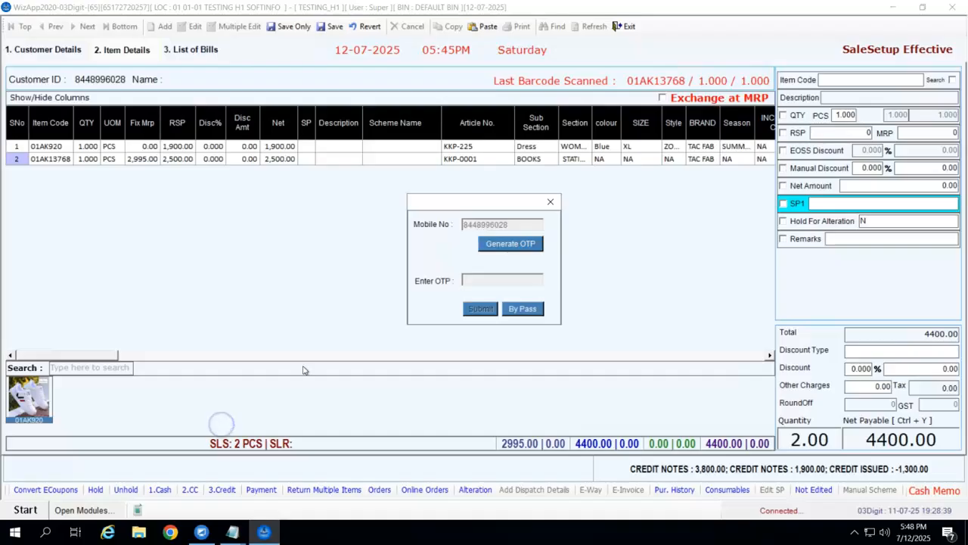
pyautogui.click(521, 309)
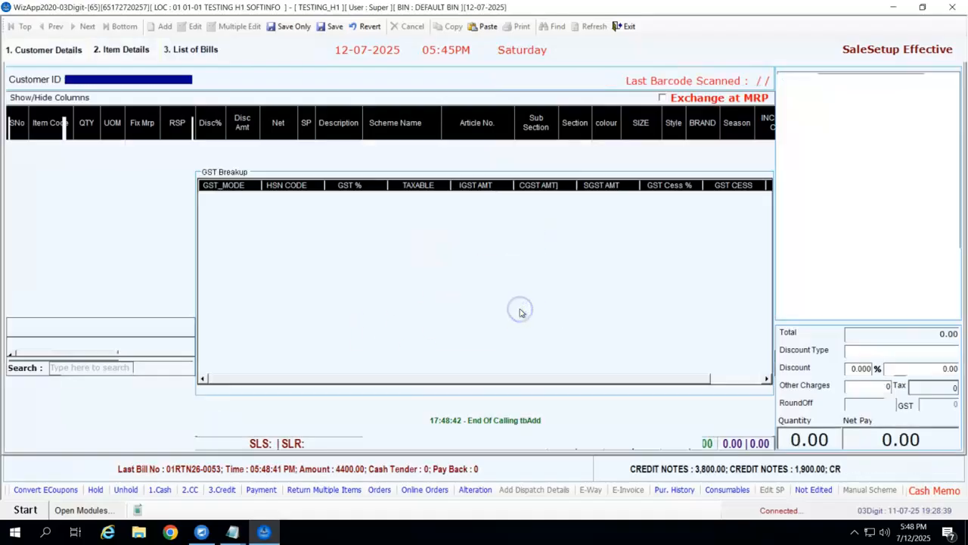